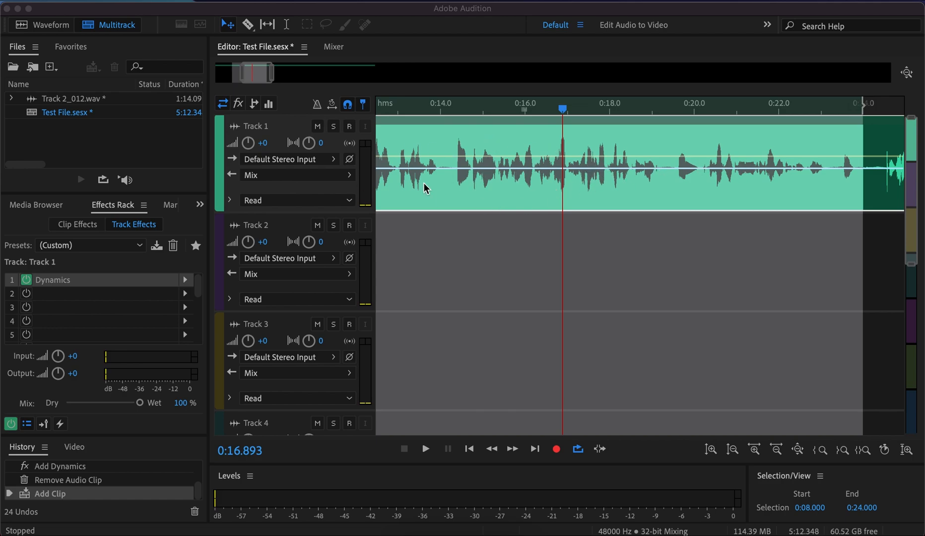
Step: Add a Dynamics effect from the Amplitude and Compression category to Track 1
{"action": "left_click", "coordinate": [322, 7]}
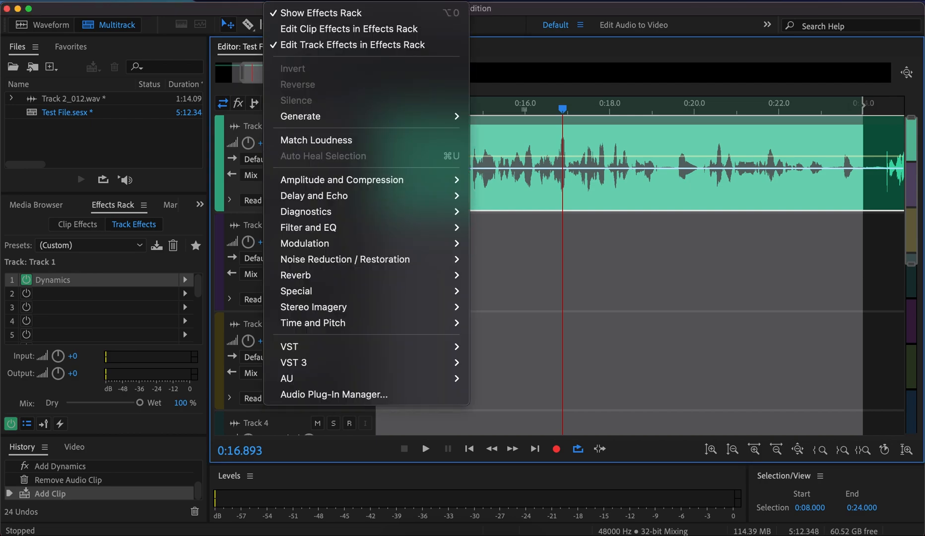
{"action": "mouse_move", "coordinate": [340, 185]}
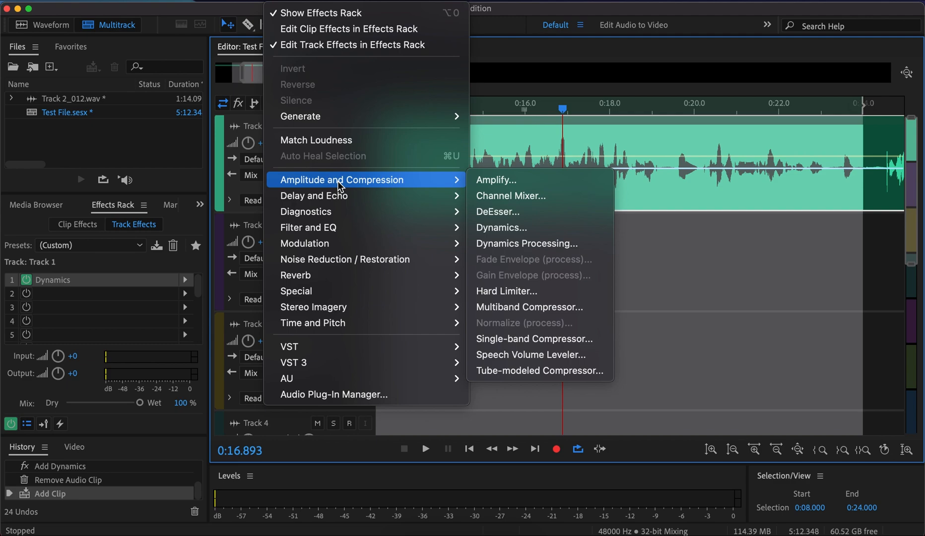
{"action": "left_click", "coordinate": [504, 227]}
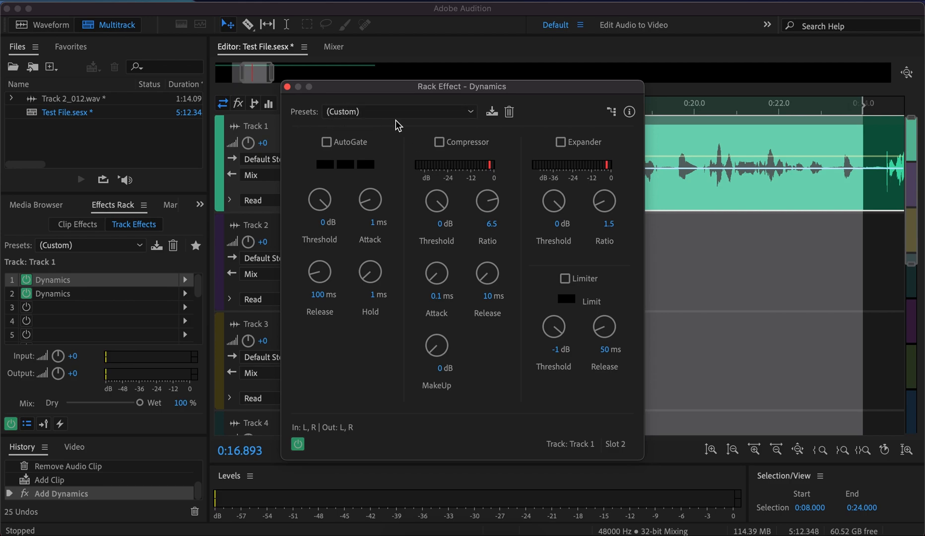
Step: Enable the AutoGate in Track 1's Dynamics effect with a threshold of -18 dB and move the dialog clear of the tracks
{"action": "left_click", "coordinate": [326, 143]}
{"action": "left_click", "coordinate": [325, 223]}
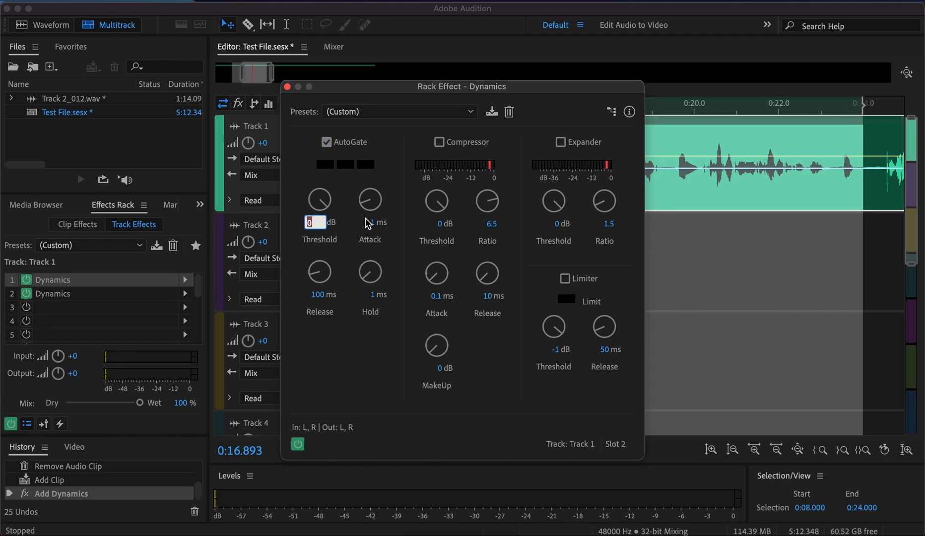
{"action": "type", "text": "-18"}
{"action": "key", "text": "Return"}
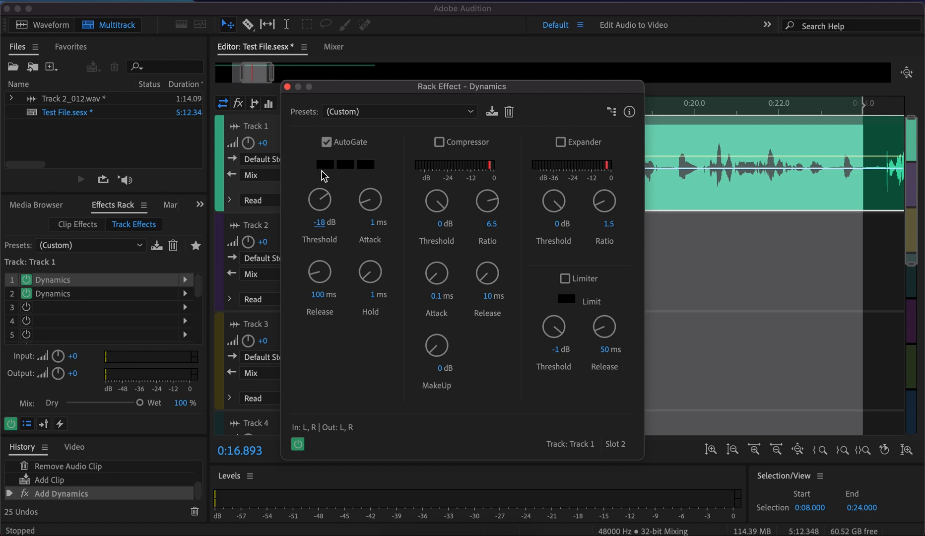
{"action": "left_click_drag", "start_coordinate": [412, 87], "coordinate": [685, 75]}
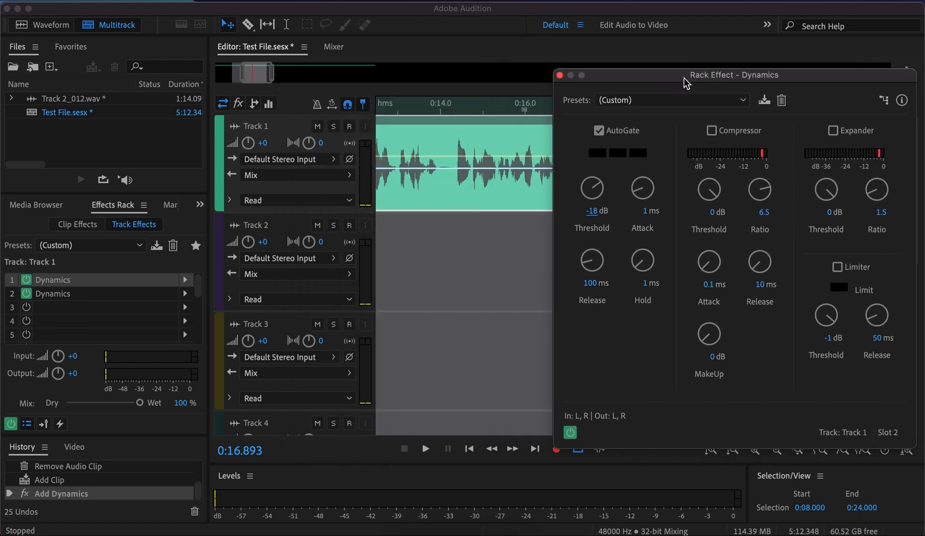
Step: Switch to the waveform view of Track 2_012.wav and open the Dynamics effect for the selected audio
{"action": "left_click", "coordinate": [43, 28]}
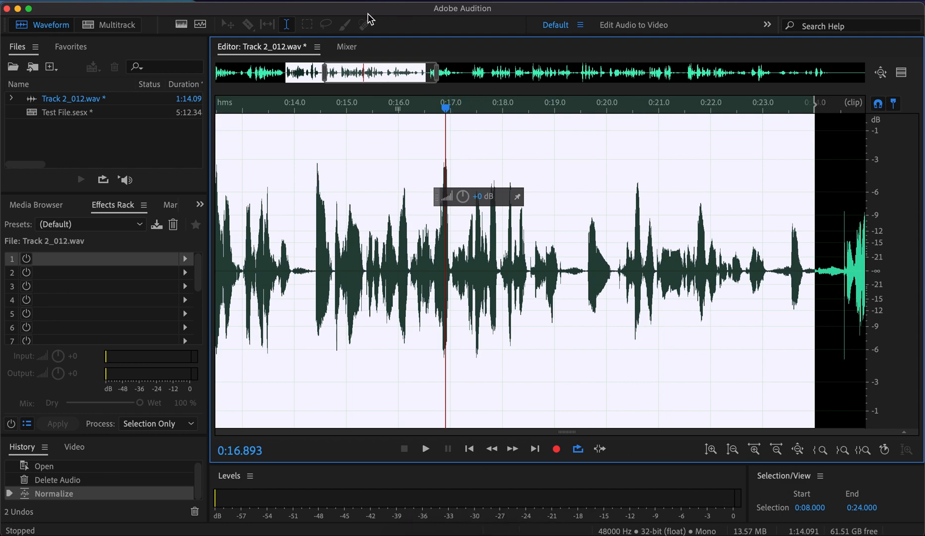
{"action": "left_click", "coordinate": [289, 1]}
{"action": "mouse_move", "coordinate": [373, 182]}
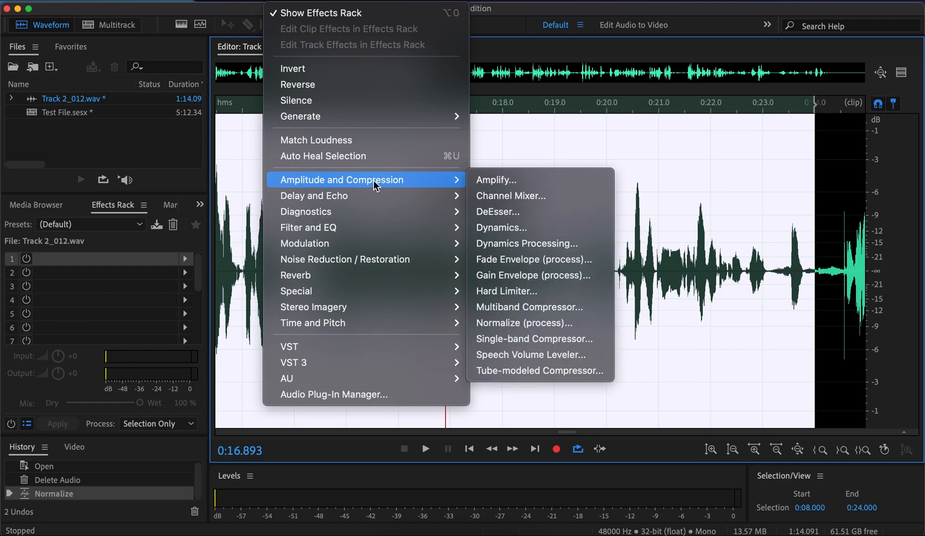
{"action": "left_click", "coordinate": [509, 227]}
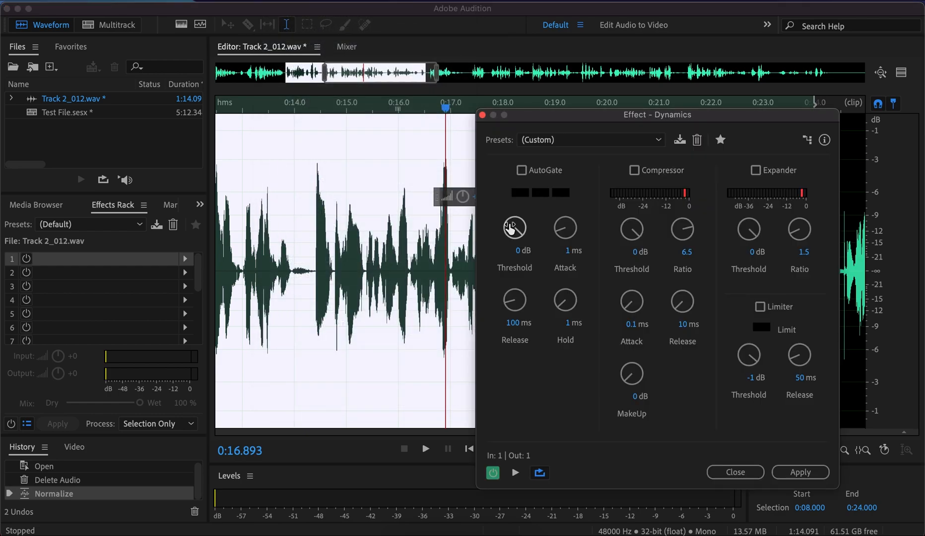
Step: Enable the AutoGate for the waveform selection and set its threshold to -18 dB
{"action": "left_click", "coordinate": [520, 170]}
{"action": "left_click", "coordinate": [518, 250]}
{"action": "type", "text": "-18"}
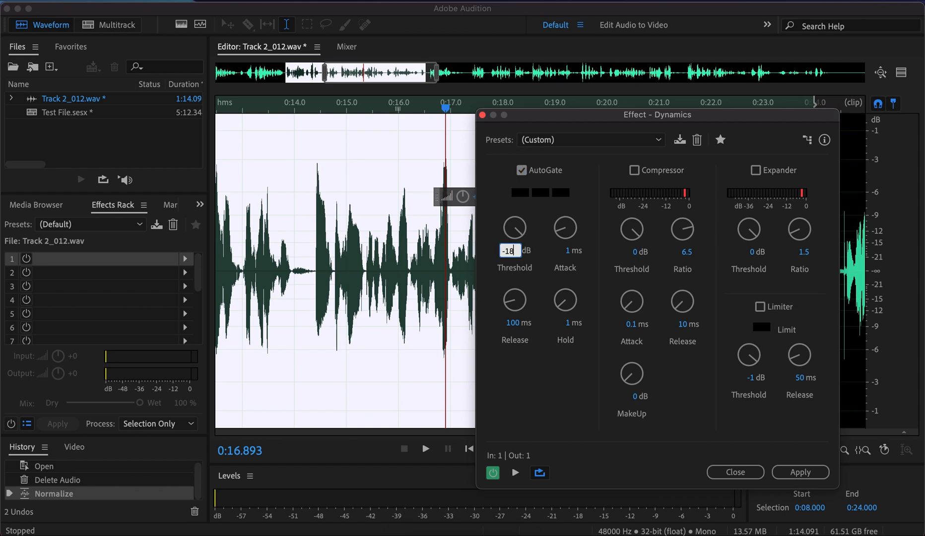
{"action": "key", "text": "Return"}
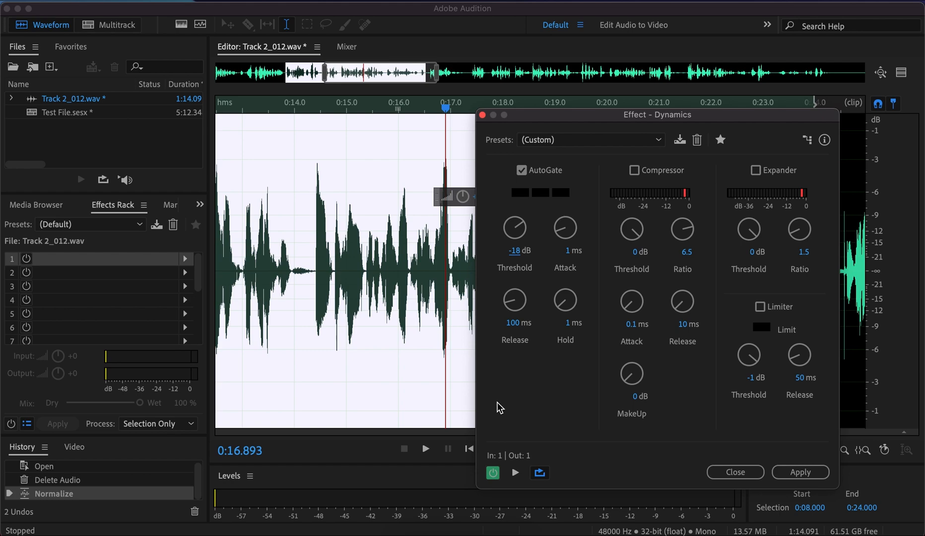
Step: Preview the selected audio with the AutoGate active, watching its indicator lights
{"action": "key", "text": "space"}
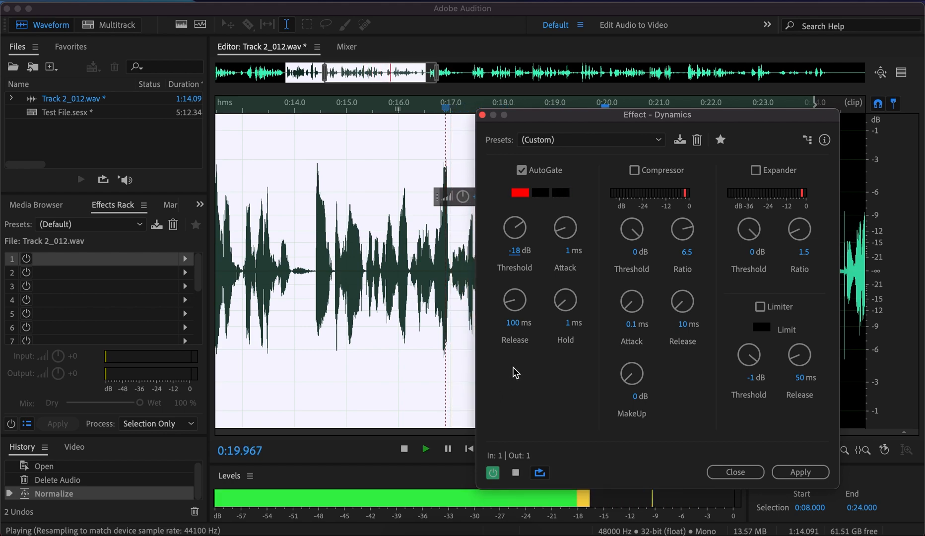
{"action": "key", "text": "space"}
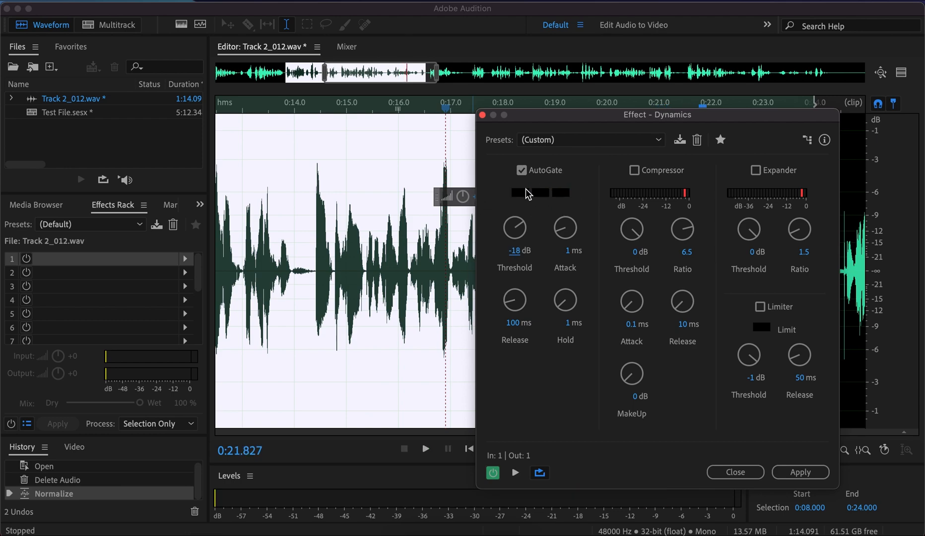
{"action": "key", "text": "space"}
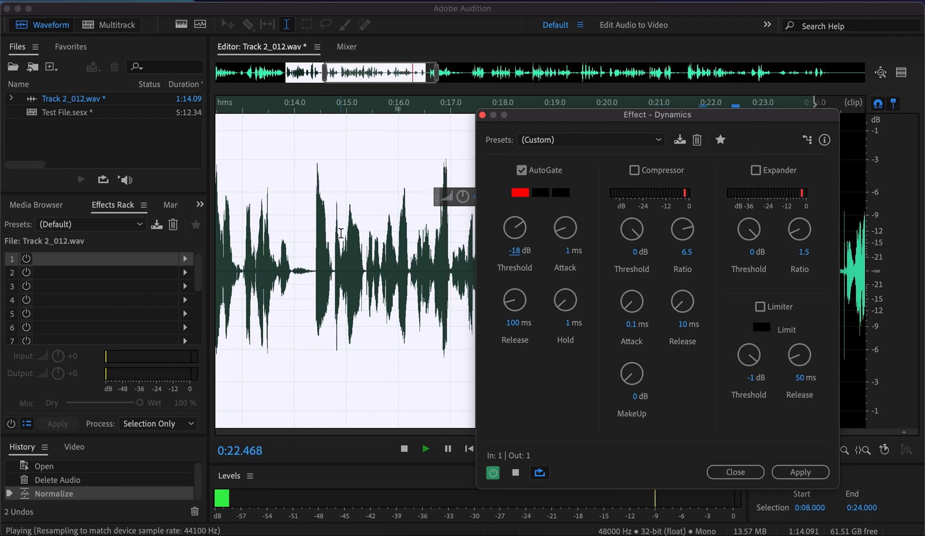
{"action": "key", "text": "space"}
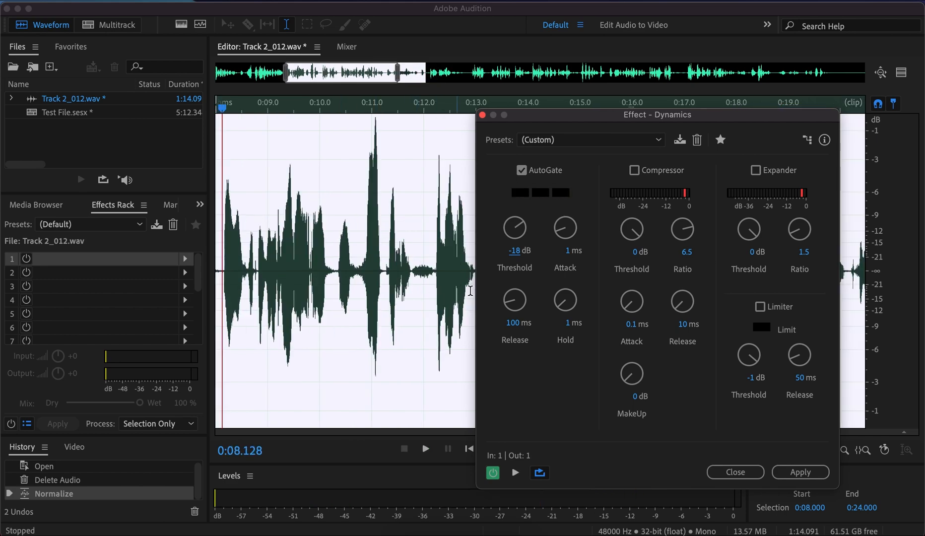
Step: Set the AutoGate threshold to -10 dB and preview the audio
{"action": "left_click", "coordinate": [514, 254]}
{"action": "type", "text": "-10"}
{"action": "key", "text": "Return"}
{"action": "key", "text": "space"}
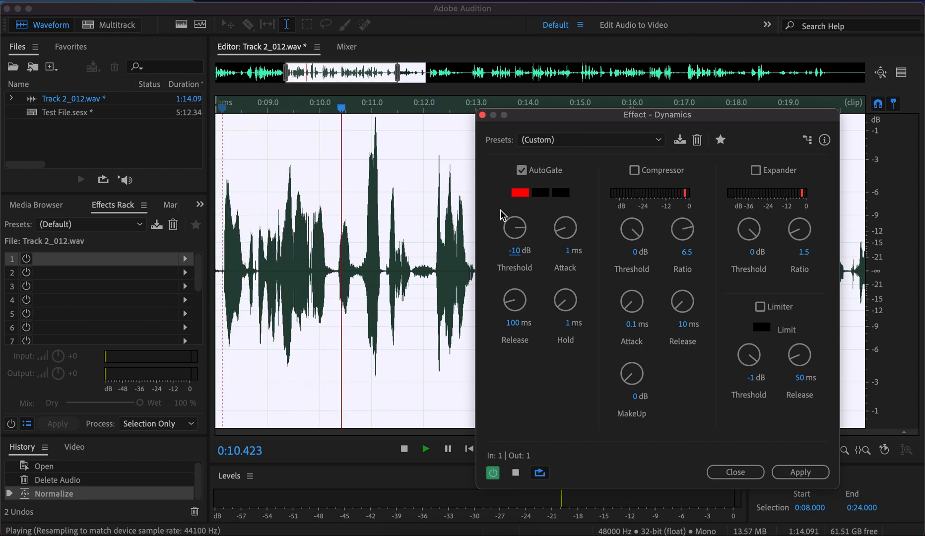
{"action": "key", "text": "space"}
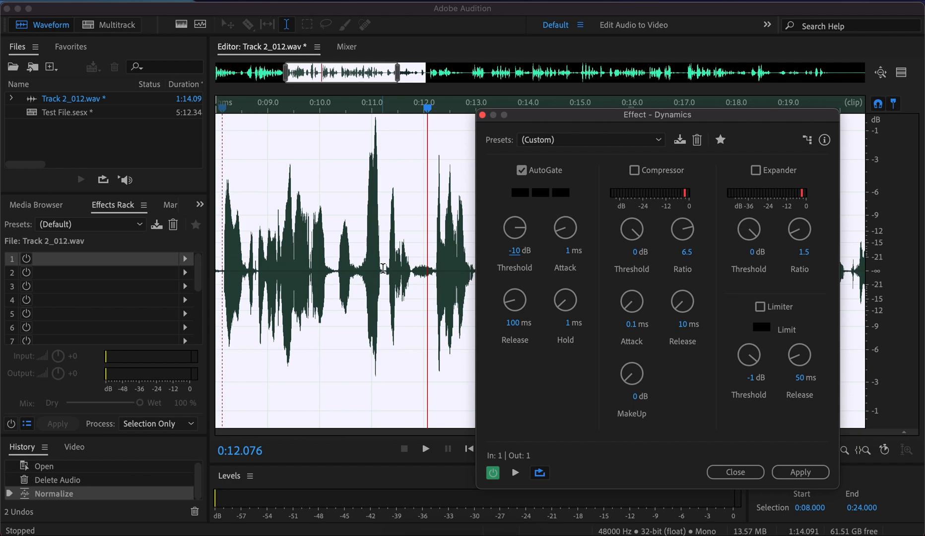
Step: Set the AutoGate threshold to -5 dB and preview the audio
{"action": "left_click", "coordinate": [514, 251]}
{"action": "type", "text": "-5"}
{"action": "key", "text": "Return"}
{"action": "key", "text": "space"}
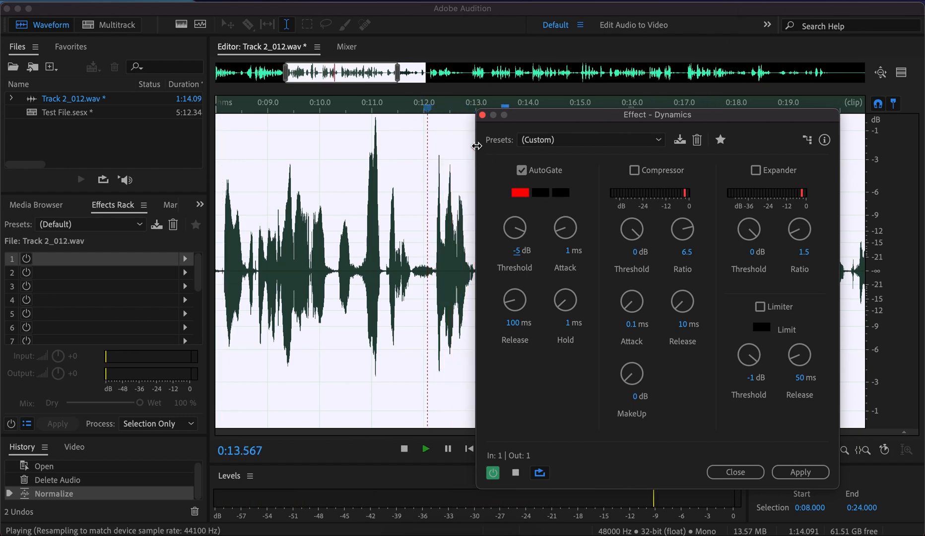
{"action": "key", "text": "space"}
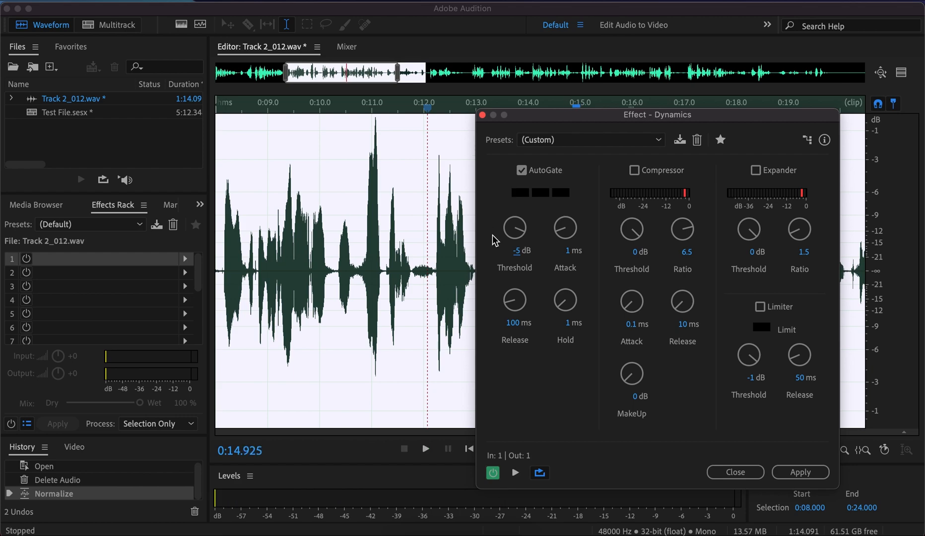
Step: Set the AutoGate threshold to -25 dB and preview the audio
{"action": "left_click", "coordinate": [516, 250]}
{"action": "type", "text": "-25"}
{"action": "key", "text": "Return"}
{"action": "key", "text": "space"}
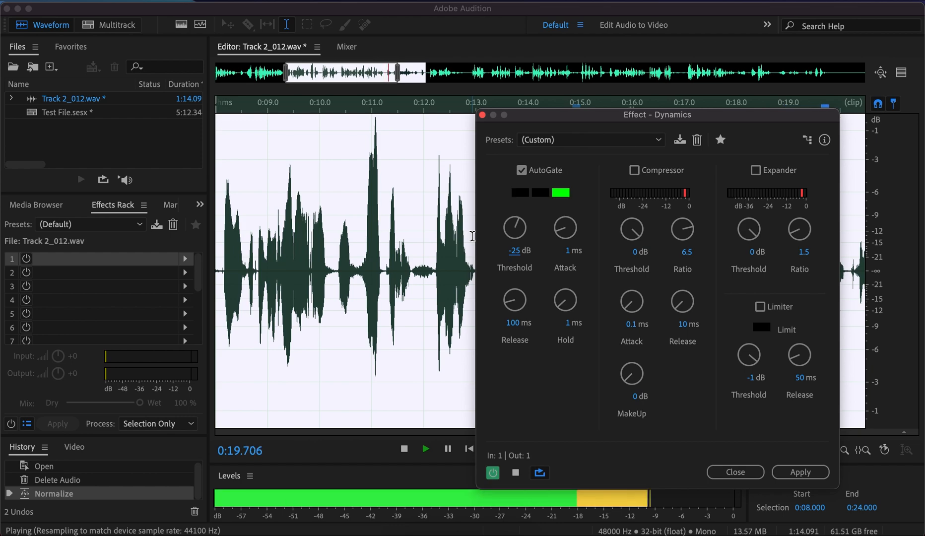
{"action": "key", "text": "space"}
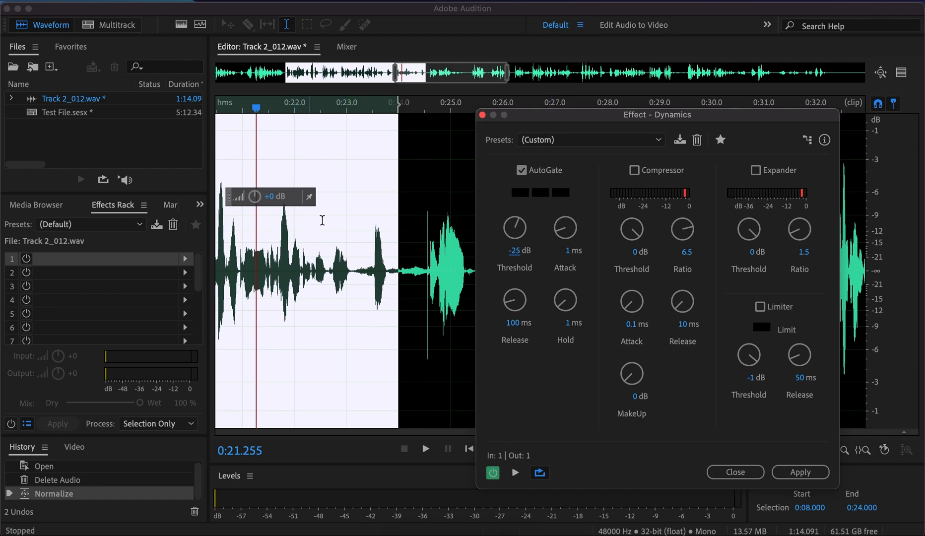
Step: Move the playhead to about 0:19.667 and play the gated audio from there
{"action": "left_click_drag", "start_coordinate": [255, 106], "coordinate": [278, 108]}
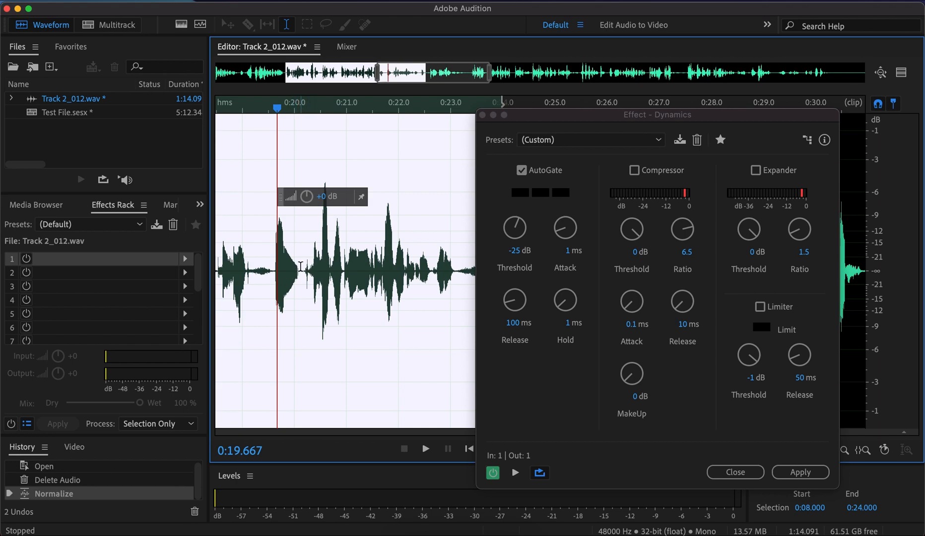
{"action": "key", "text": "space"}
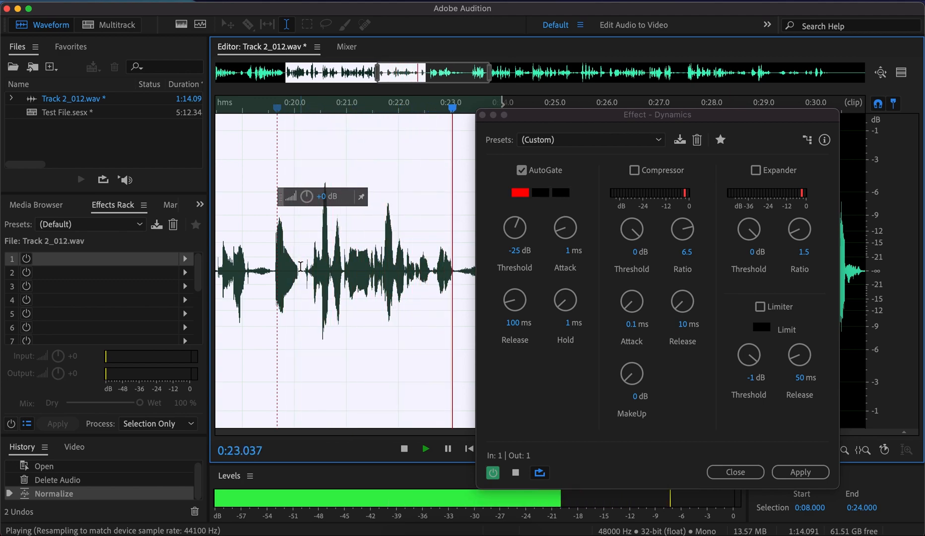
{"action": "key", "text": "space"}
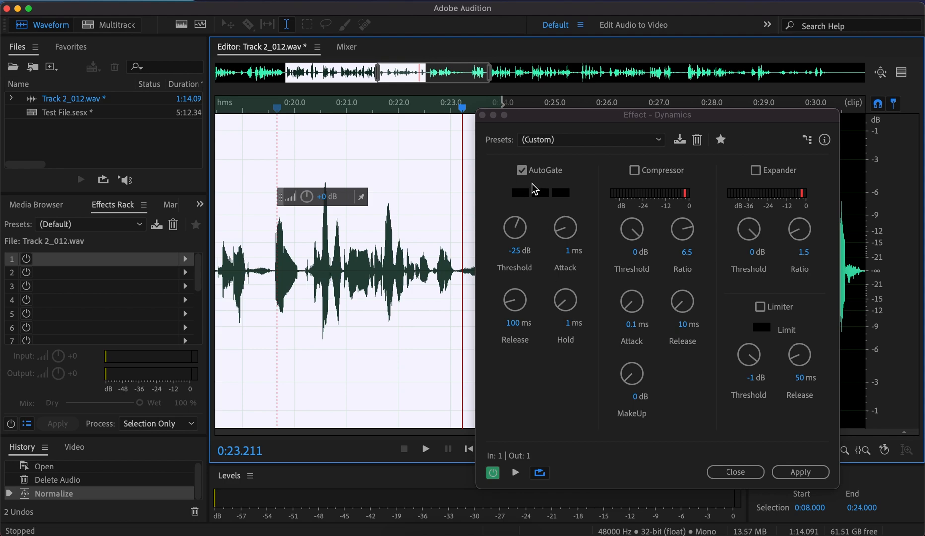
Step: Enable the Compressor and set its threshold to -25 dB
{"action": "left_click", "coordinate": [636, 173]}
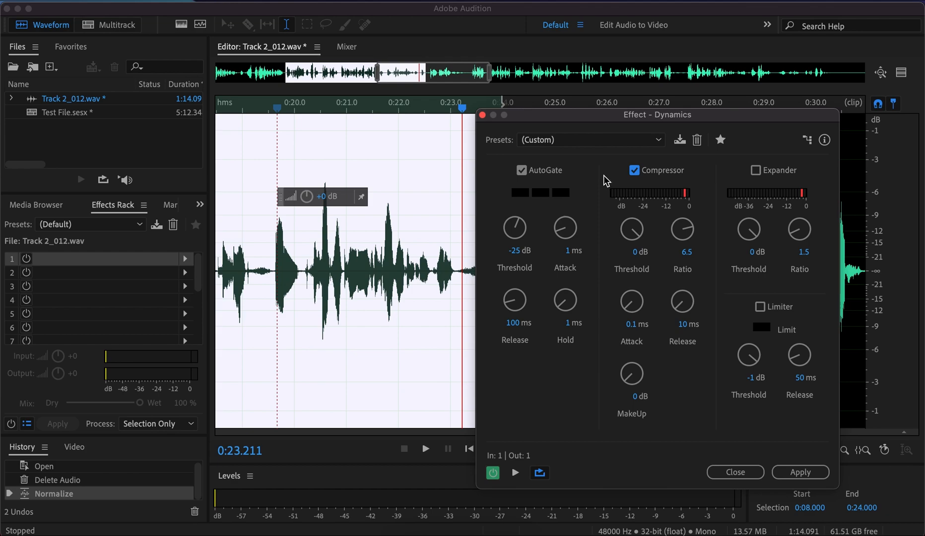
{"action": "left_click", "coordinate": [639, 252]}
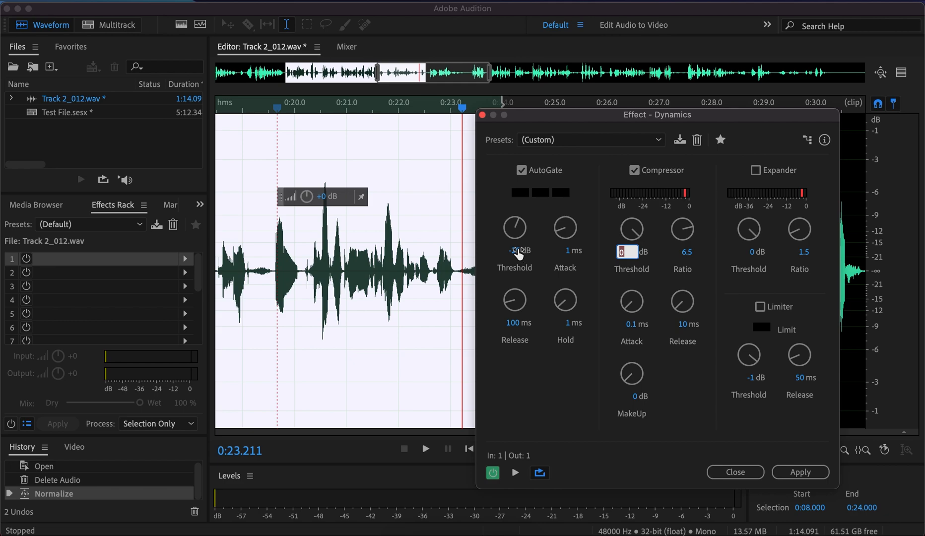
{"action": "type", "text": "-25"}
{"action": "key", "text": "Return"}
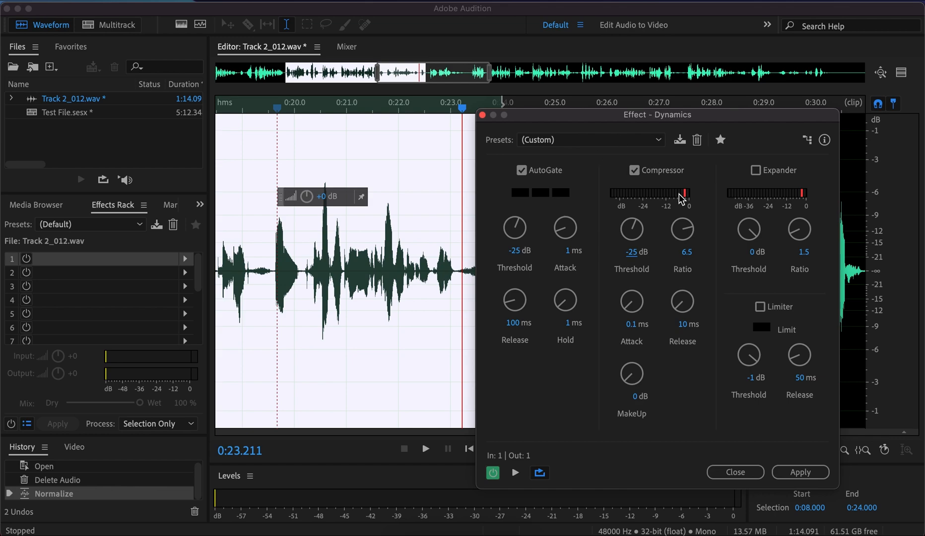
Step: Check the Compressor's ratio setting and preview the audio with compression active
{"action": "left_click", "coordinate": [687, 254]}
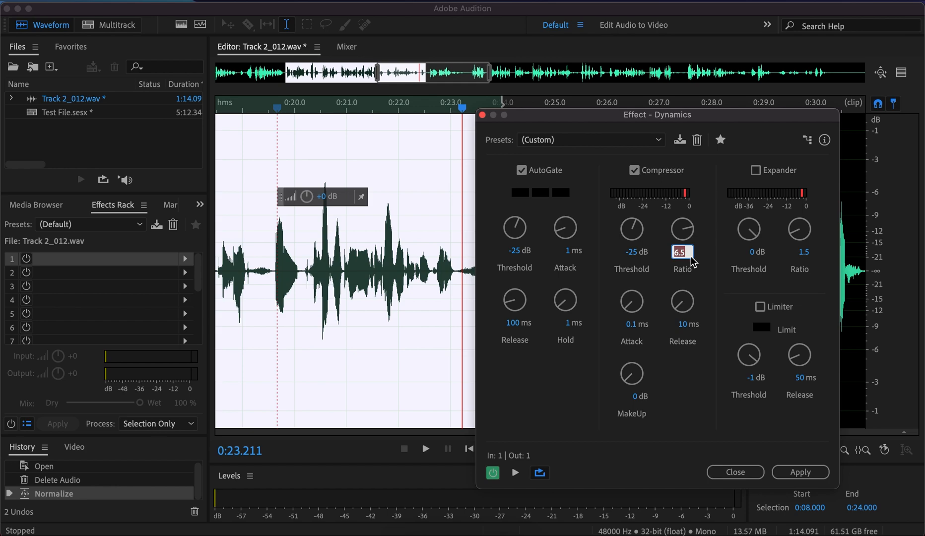
{"action": "left_click", "coordinate": [699, 265]}
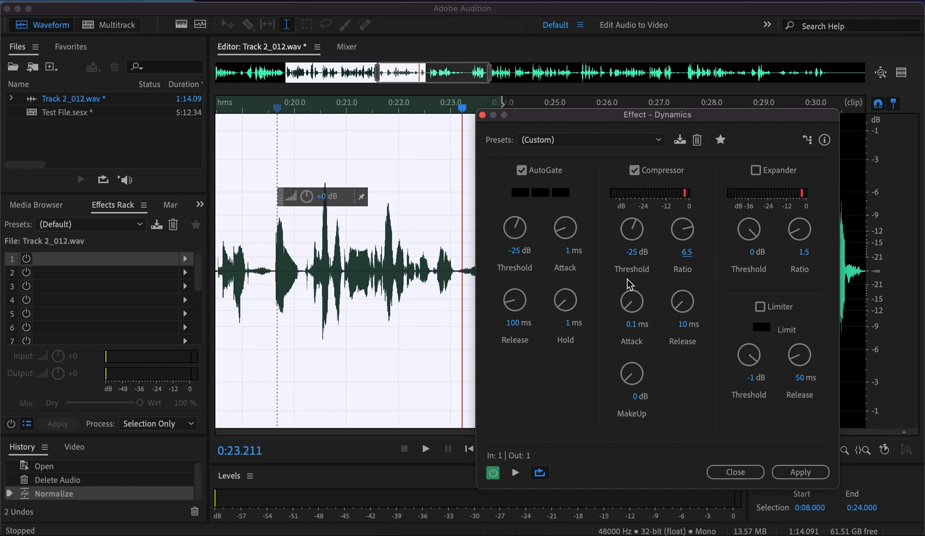
{"action": "key", "text": "space"}
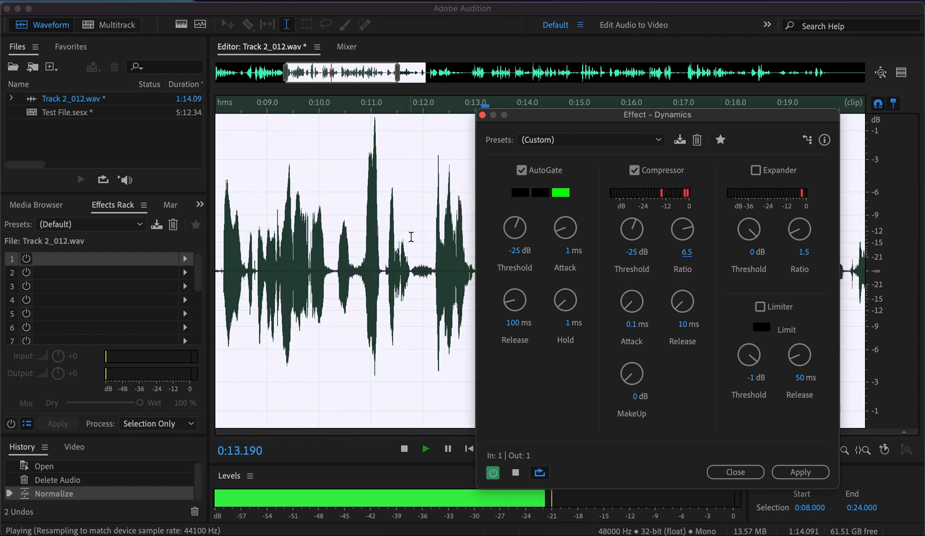
{"action": "key", "text": "space"}
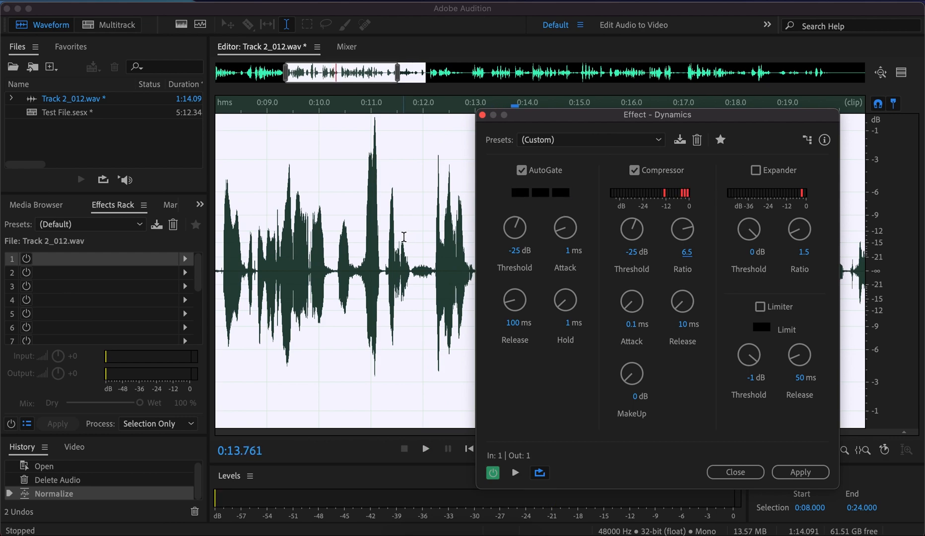
Step: Set the Compressor's ratio to 2, attack to 1 ms and release to 50 ms, and preview the audio
{"action": "left_click", "coordinate": [684, 251]}
{"action": "type", "text": "2"}
{"action": "key", "text": "Return"}
{"action": "left_click", "coordinate": [633, 326]}
{"action": "type", "text": "1"}
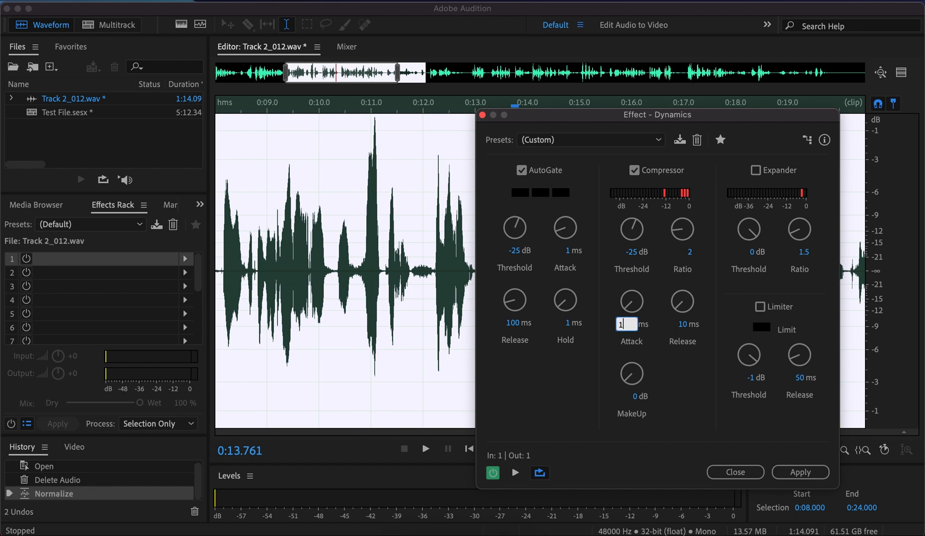
{"action": "key", "text": "Return"}
{"action": "left_click", "coordinate": [682, 324]}
{"action": "type", "text": "50"}
{"action": "key", "text": "Return"}
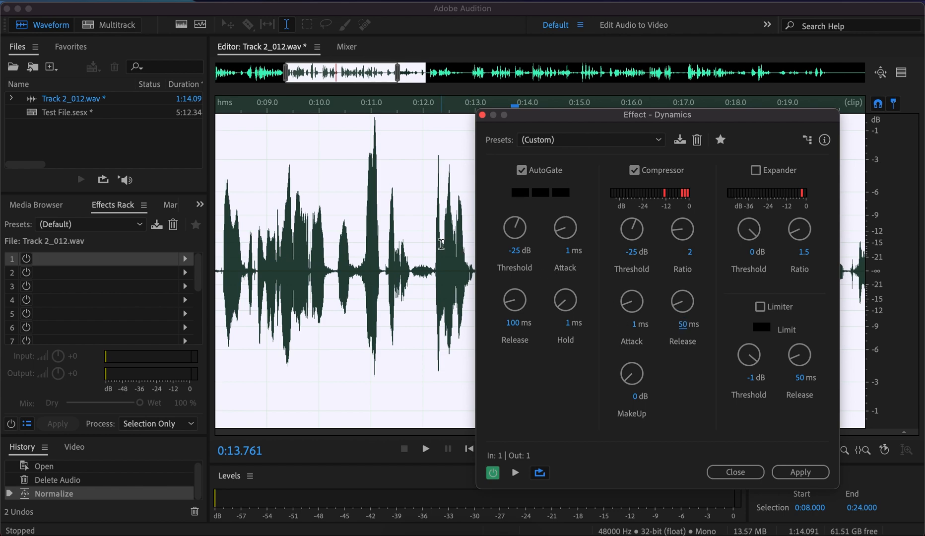
{"action": "key", "text": "space"}
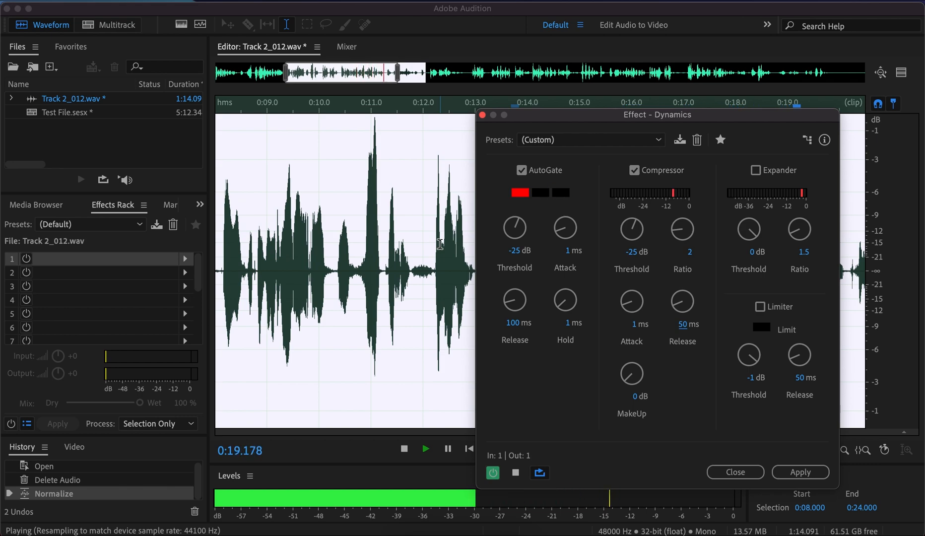
{"action": "key", "text": "space"}
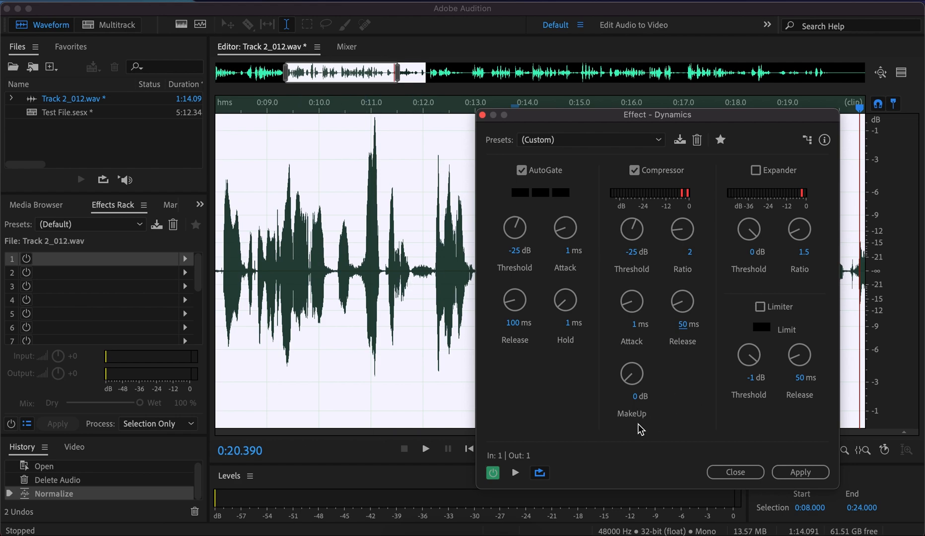
Step: Set the Compressor's MakeUp gain to 5 dB and preview the audio
{"action": "left_click", "coordinate": [635, 396]}
{"action": "type", "text": "3"}
{"action": "key", "text": "BackSpace"}
{"action": "type", "text": "5"}
{"action": "key", "text": "Return"}
{"action": "key", "text": "space"}
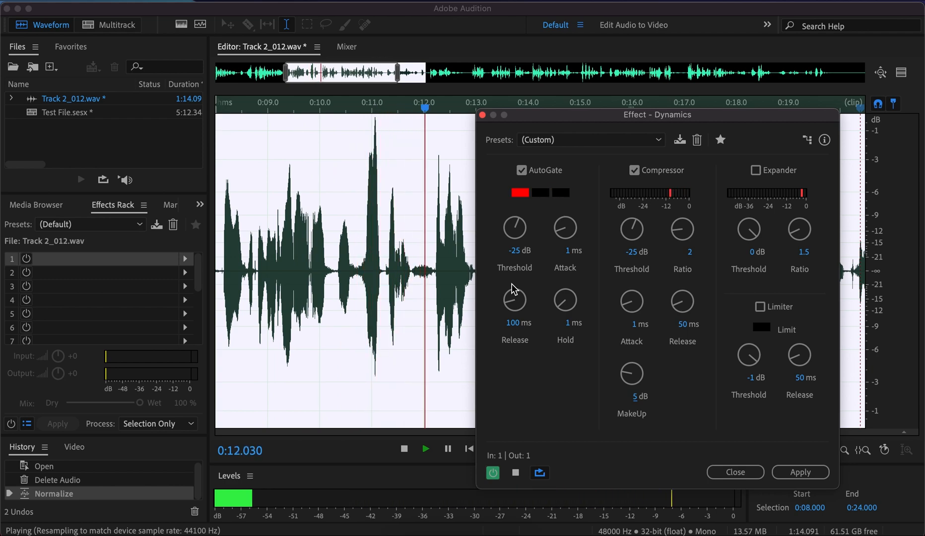
{"action": "key", "text": "space"}
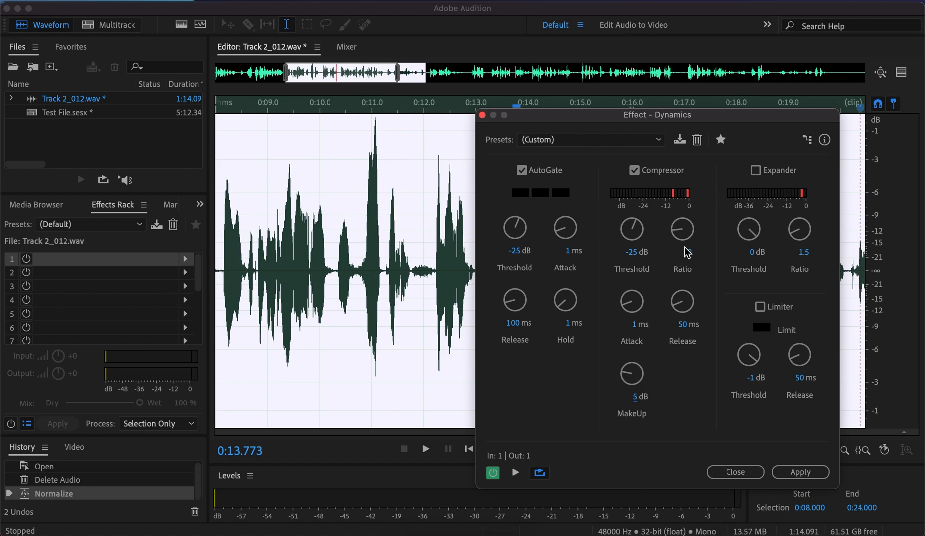
Step: Disable the AutoGate, enable the Expander and set the Expander's ratio to 5
{"action": "left_click", "coordinate": [521, 170]}
{"action": "left_click", "coordinate": [755, 172]}
{"action": "left_click", "coordinate": [802, 252]}
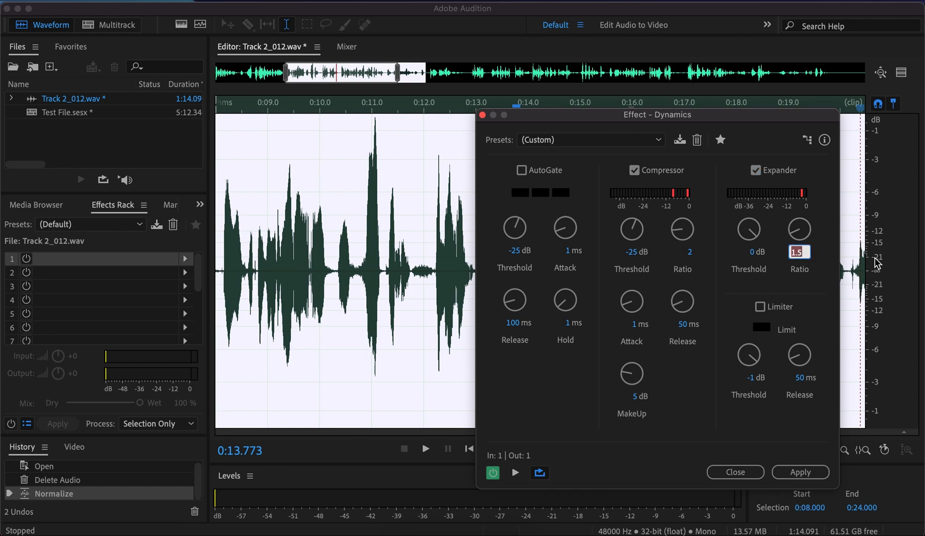
{"action": "type", "text": "5"}
{"action": "key", "text": "Return"}
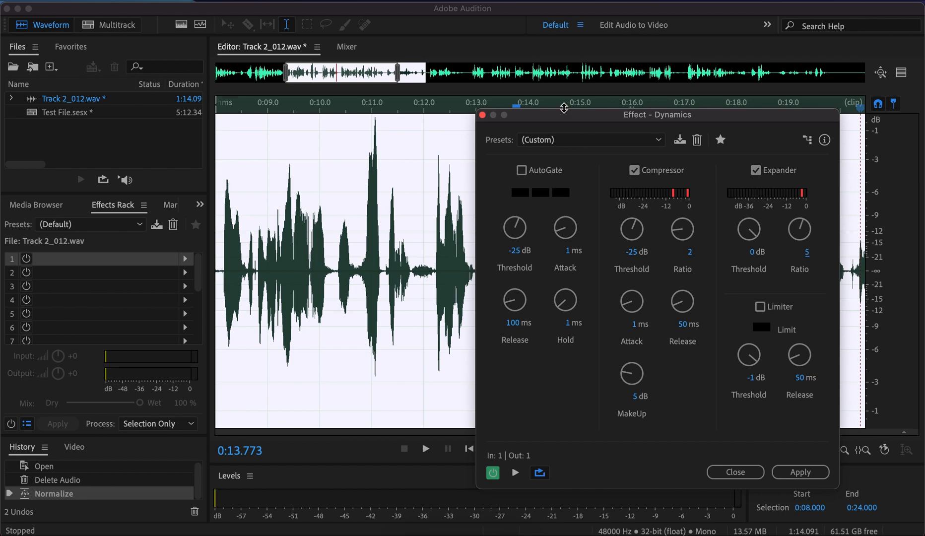
Step: Set the Expander's threshold to -25 dB and preview the audio with expansion active
{"action": "left_click", "coordinate": [750, 252]}
{"action": "type", "text": "-25"}
{"action": "key", "text": "Return"}
{"action": "key", "text": "space"}
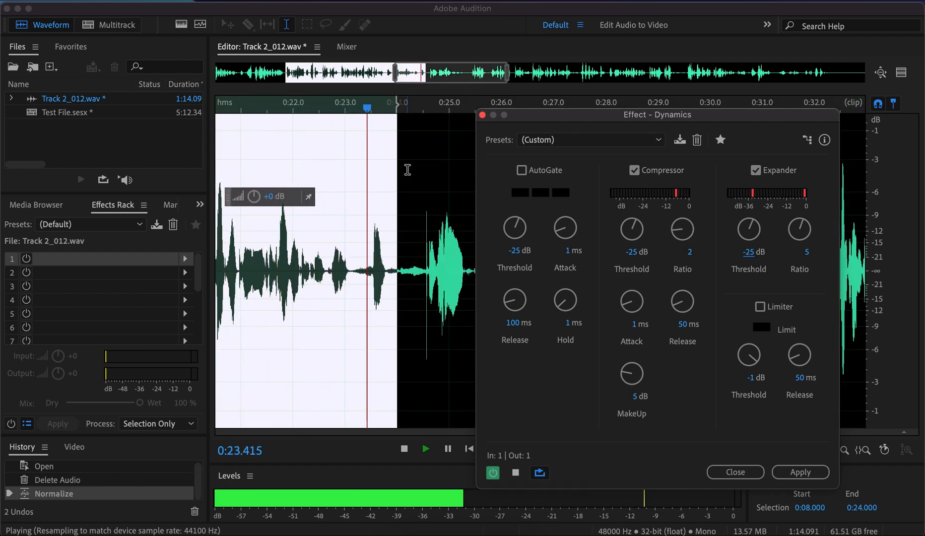
{"action": "key", "text": "space"}
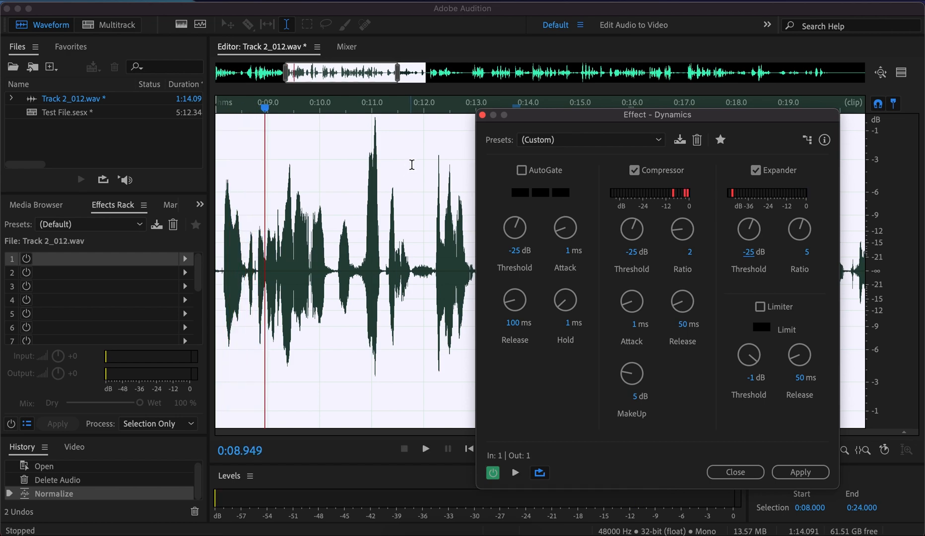